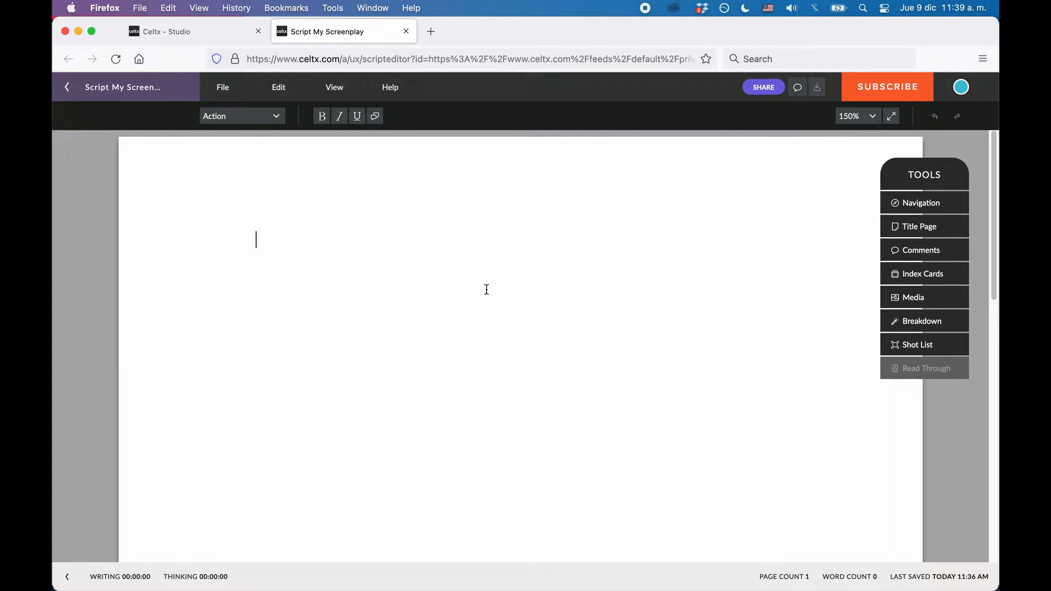
Step: Examine the project's Studio overview and the script editor's File, Edit, View and Help commands
{"action": "left_click", "coordinate": [191, 31]}
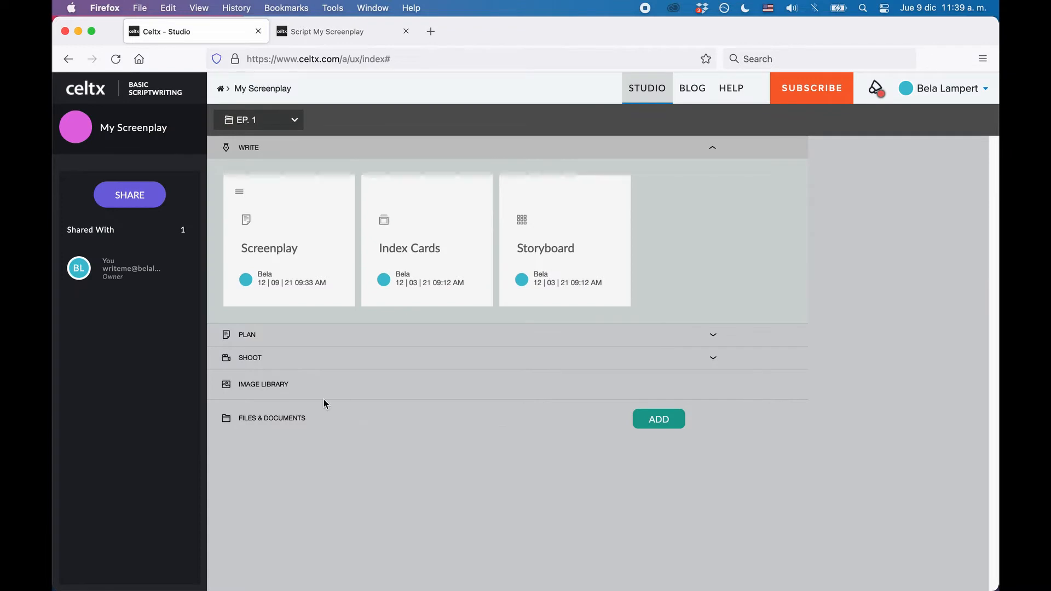
{"action": "left_click", "coordinate": [345, 34]}
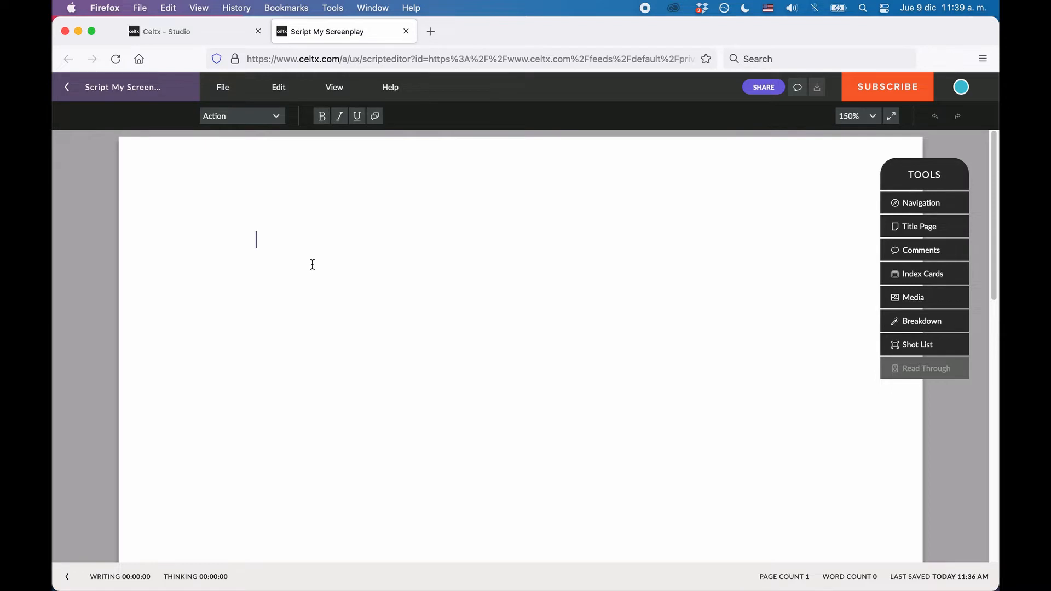
{"action": "left_click", "coordinate": [224, 89]}
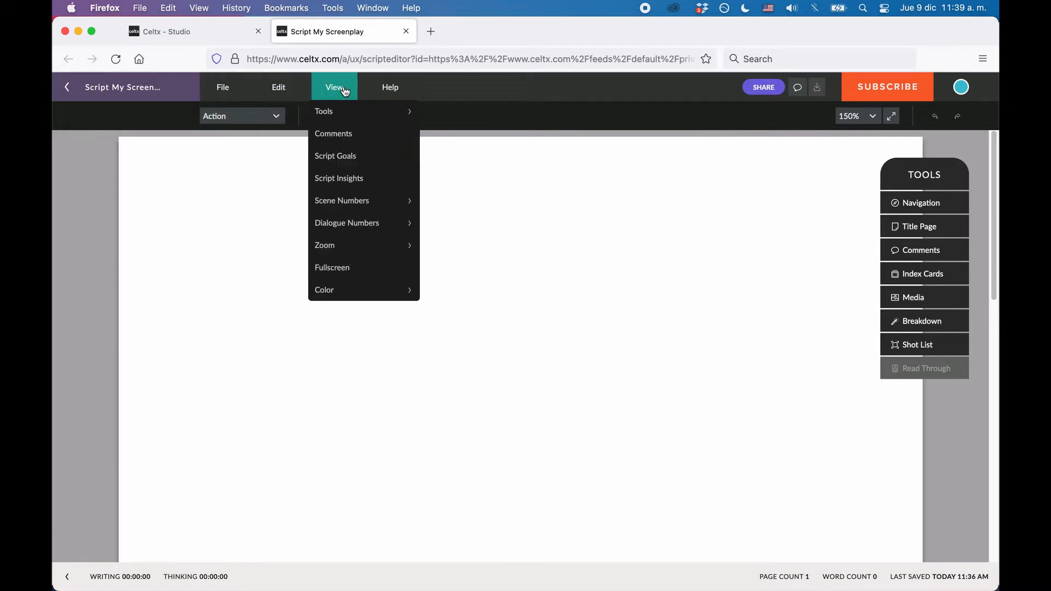
{"action": "mouse_move", "coordinate": [388, 90]}
{"action": "left_click", "coordinate": [221, 90]}
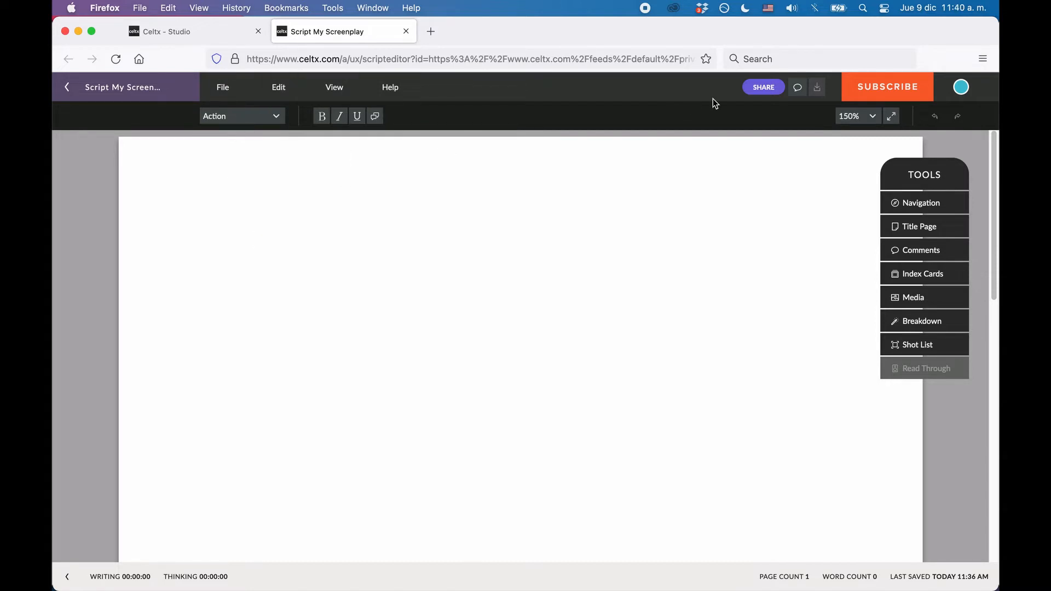
Step: Examine the project sharing form, the script's comments and the account options without changing anything
{"action": "left_click", "coordinate": [777, 90]}
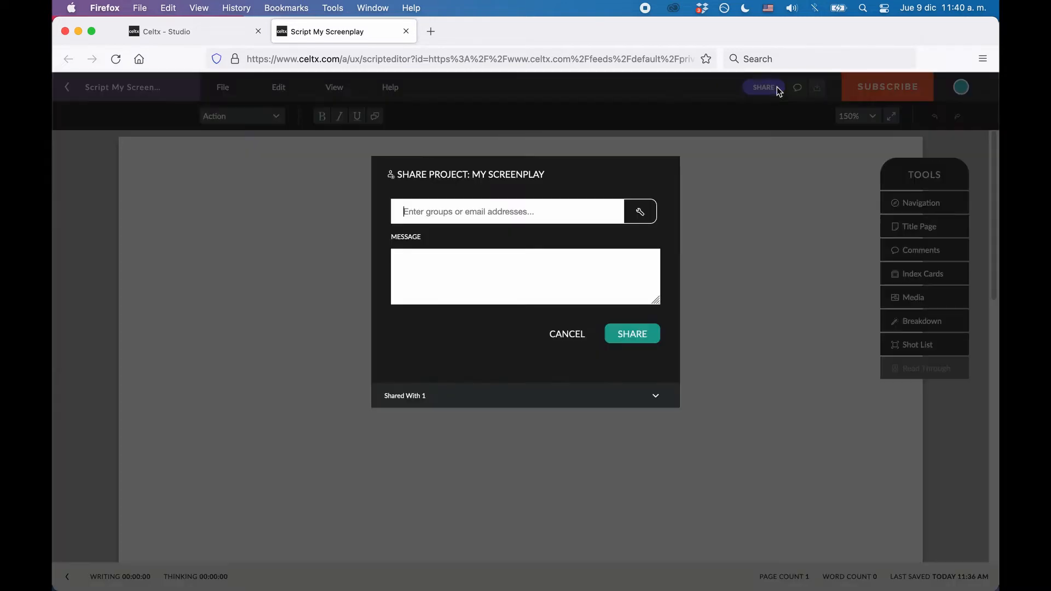
{"action": "left_click", "coordinate": [572, 336]}
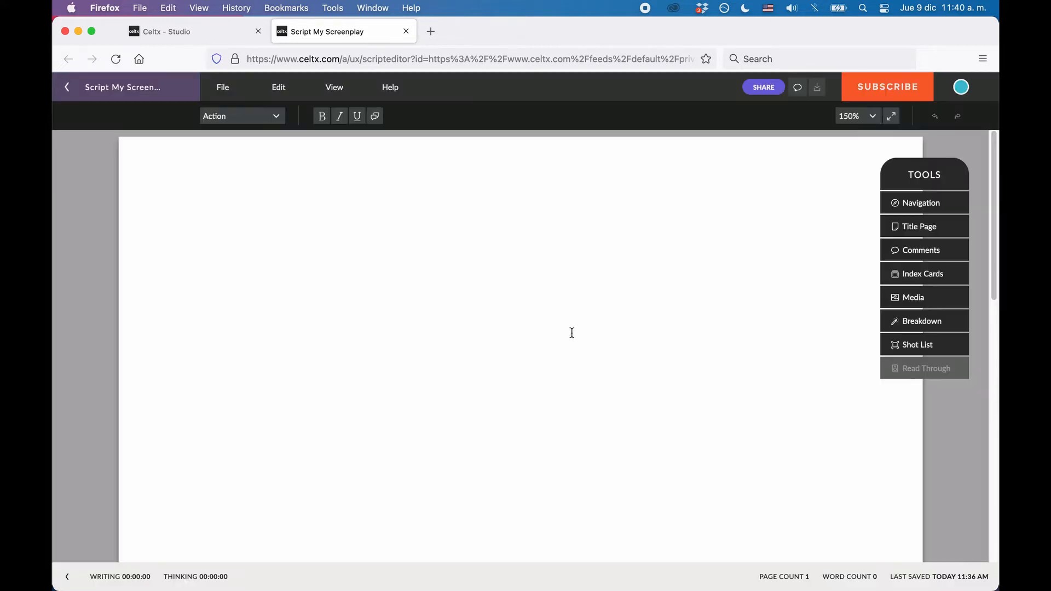
{"action": "left_click", "coordinate": [797, 89]}
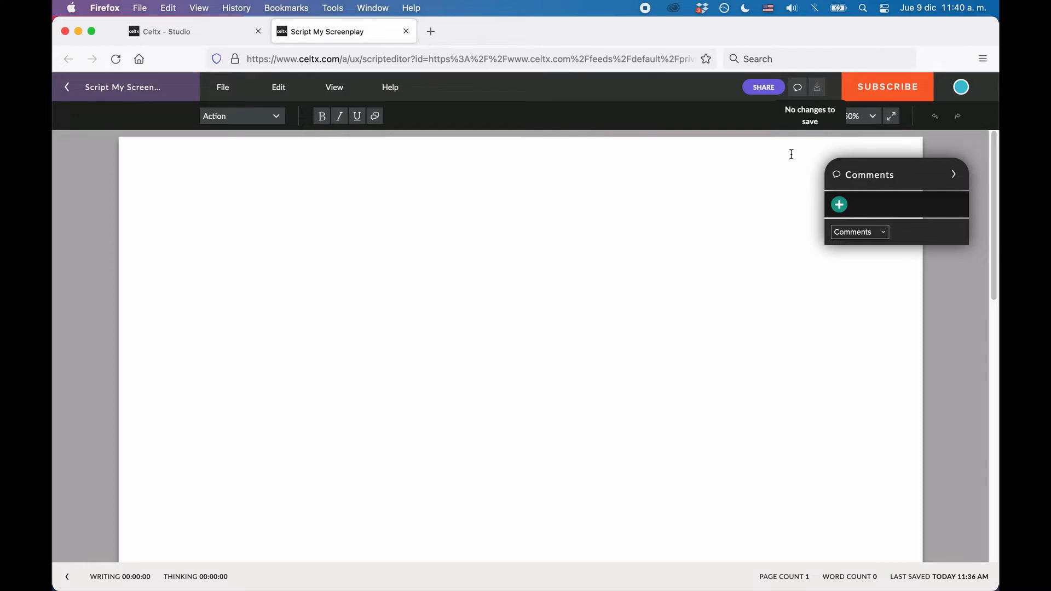
{"action": "left_click", "coordinate": [954, 176]}
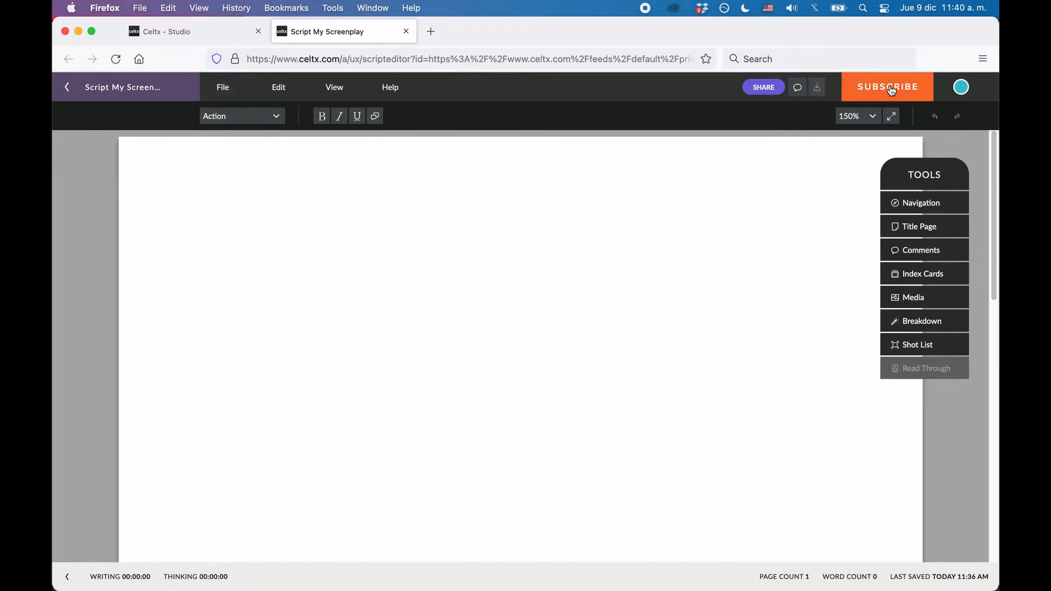
{"action": "left_click", "coordinate": [963, 88]}
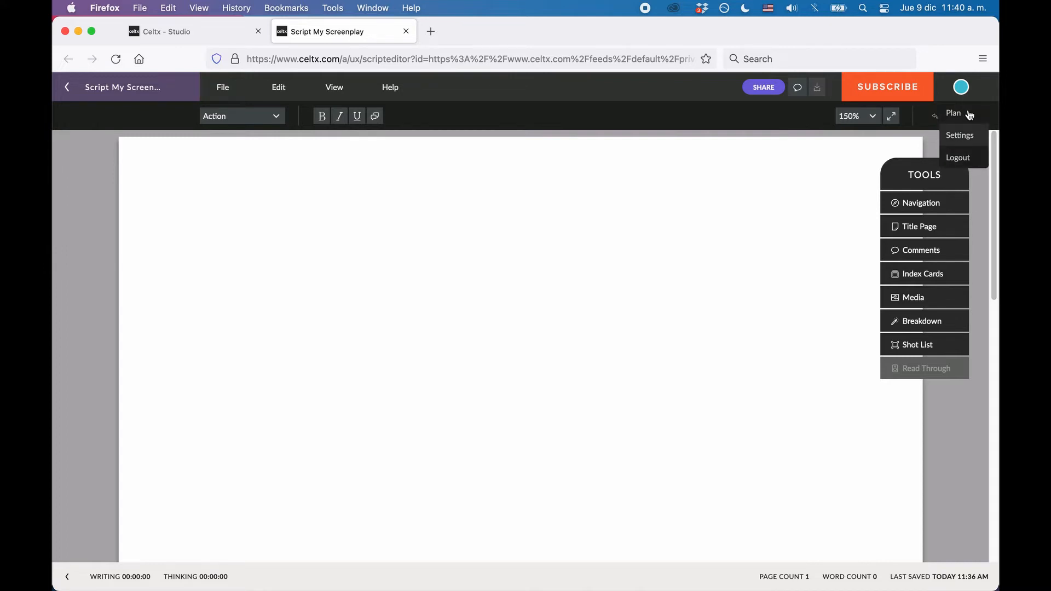
{"action": "left_click", "coordinate": [968, 94]}
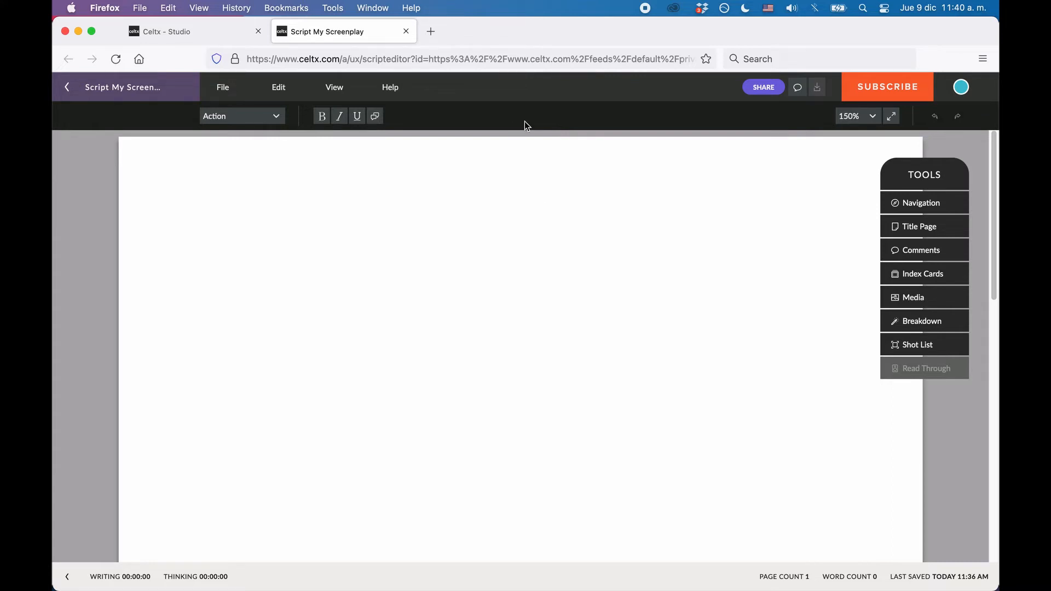
Step: Format the first script line as a Scene Heading and write "INT. GARAGE - DAY"
{"action": "left_click", "coordinate": [277, 119]}
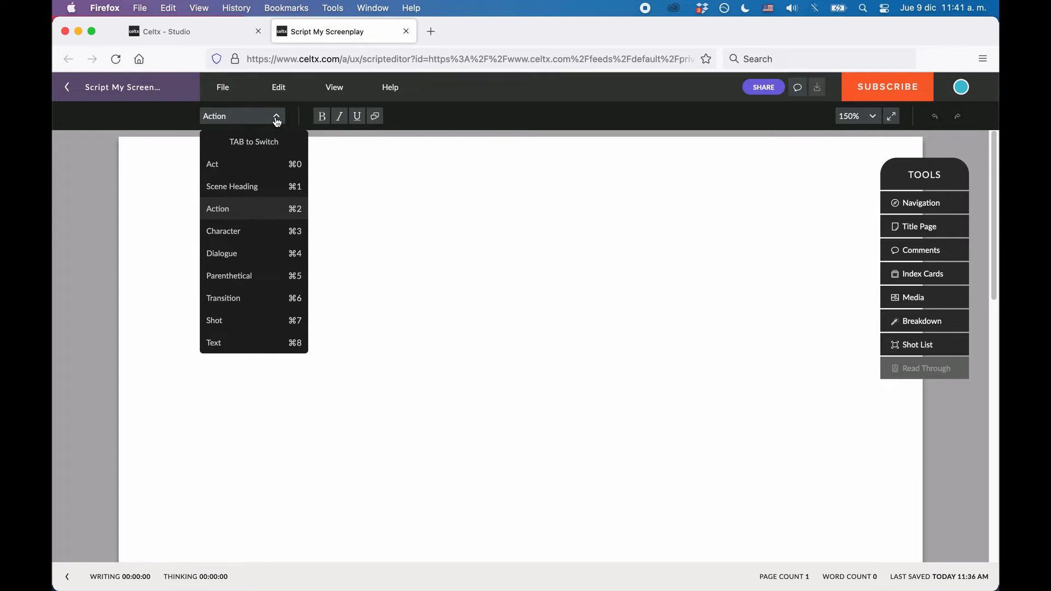
{"action": "left_click", "coordinate": [276, 192]}
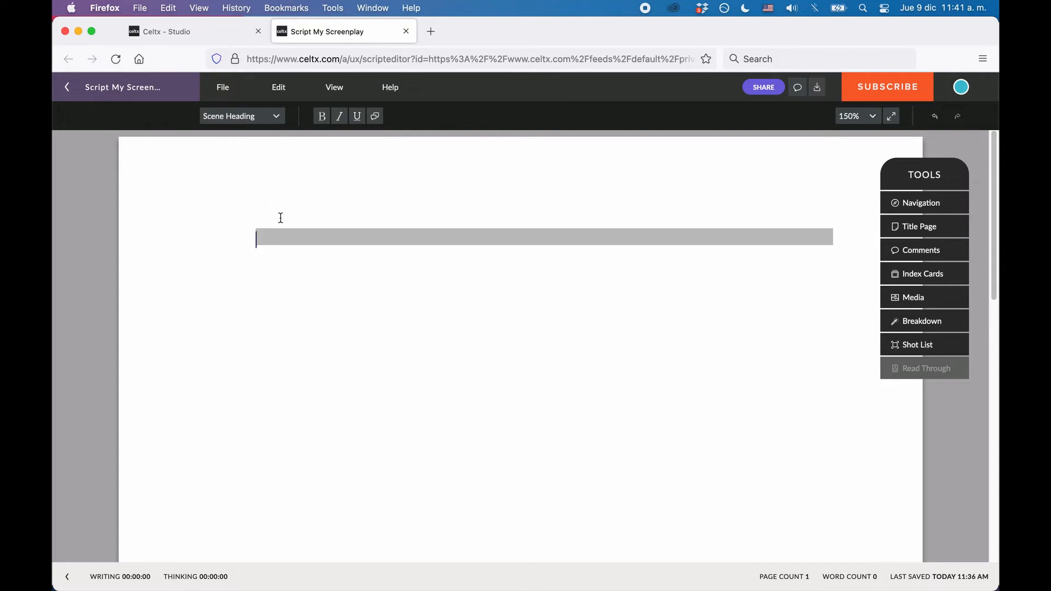
{"action": "left_click", "coordinate": [276, 117]}
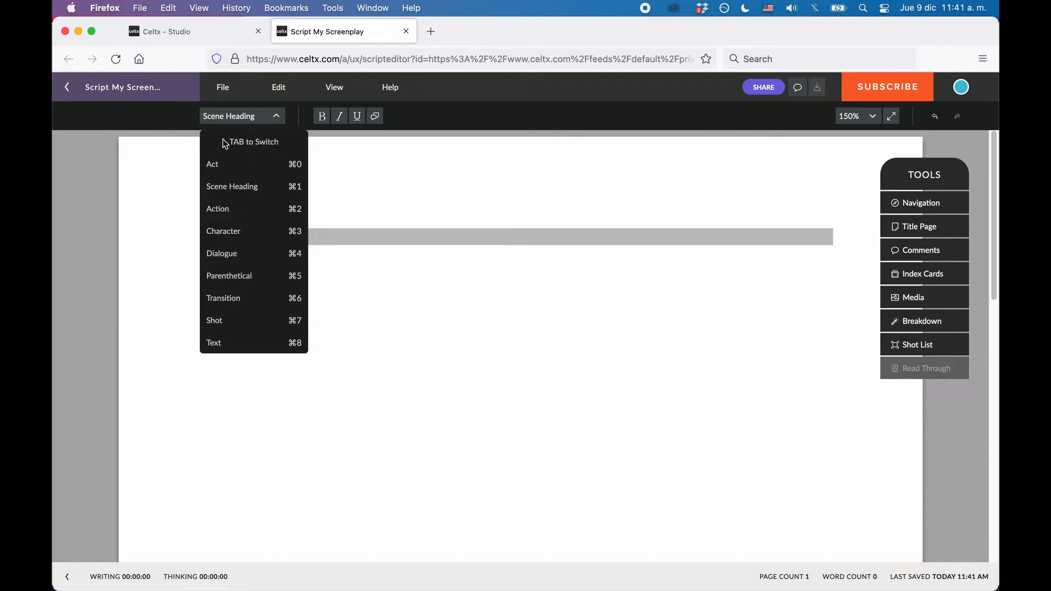
{"action": "left_click", "coordinate": [278, 118]}
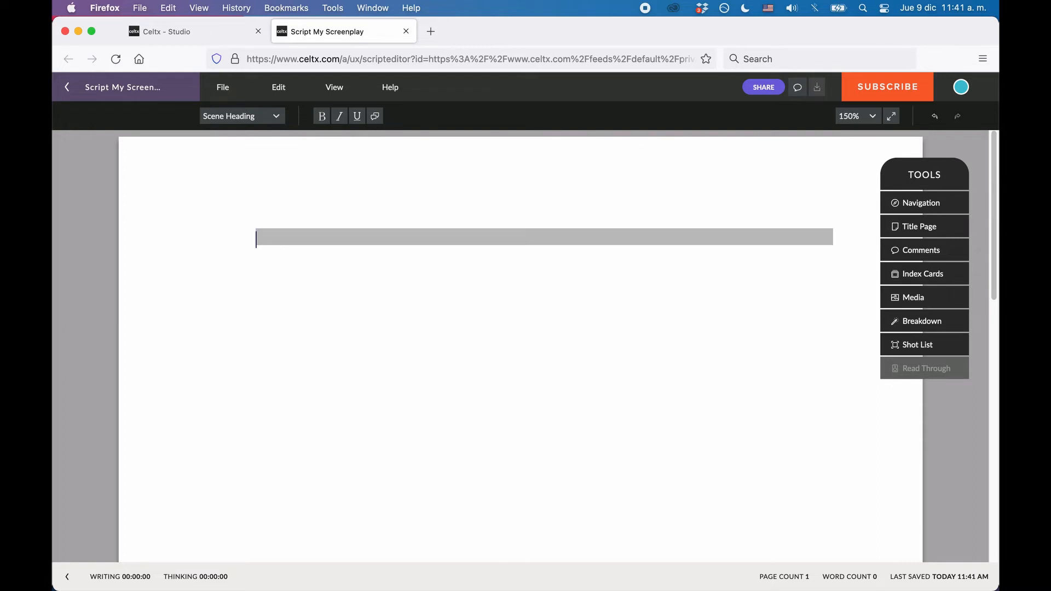
{"action": "type", "text": "INT. GARAGE "}
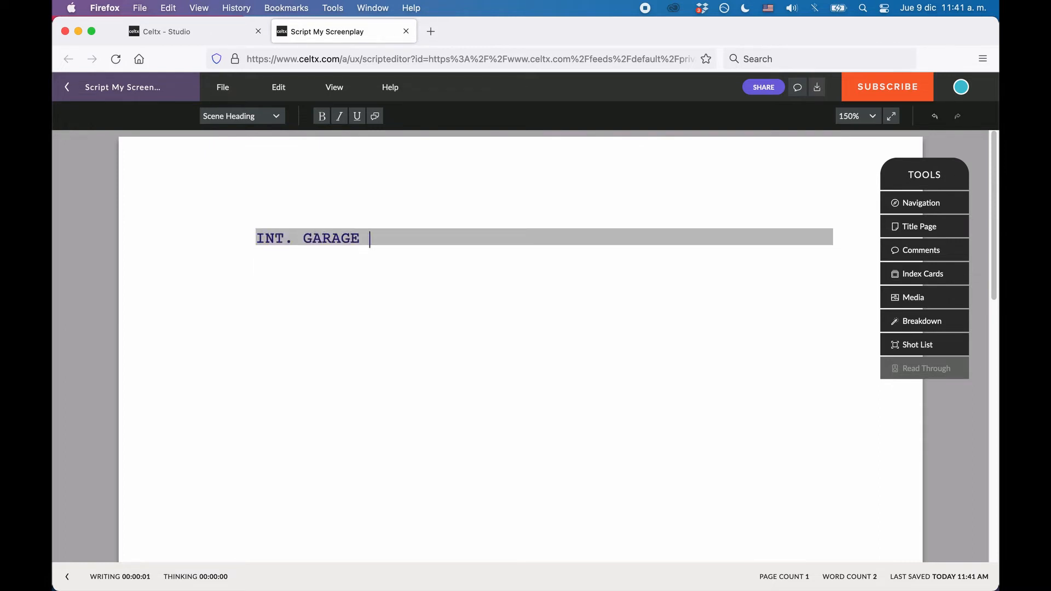
{"action": "type", "text": "- DAY"}
Step: Write the action line "Action element." below the scene heading, keeping it in the Action format
{"action": "key", "text": "Return"}
{"action": "type", "text": "act"}
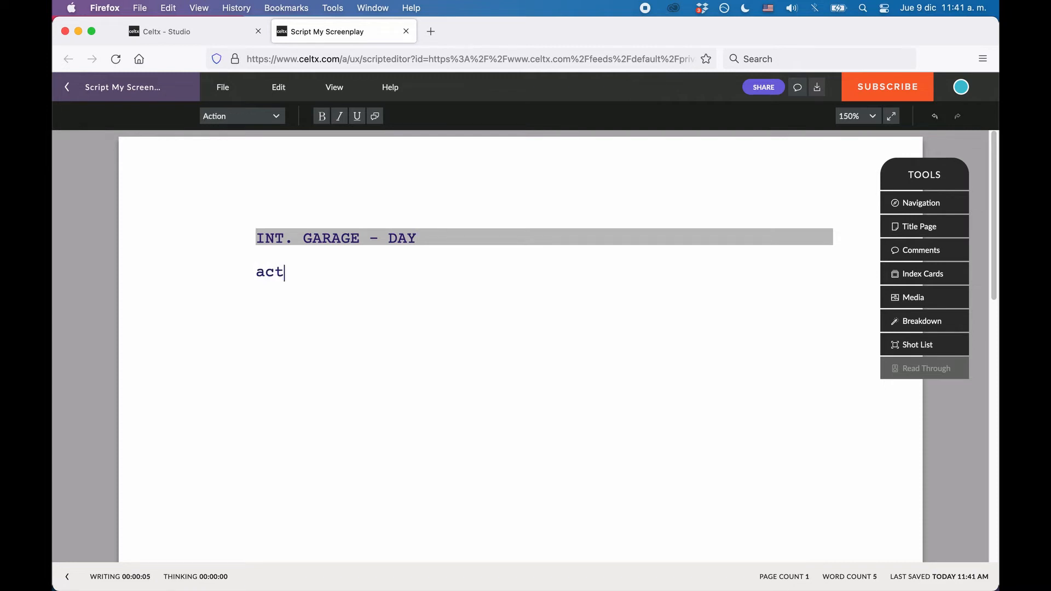
{"action": "type", "text": "ion"}
{"action": "key", "text": "BackSpace"}
{"action": "key", "text": "BackSpace"}
{"action": "key", "text": "BackSpace"}
{"action": "key", "text": "BackSpace"}
{"action": "key", "text": "BackSpace"}
{"action": "key", "text": "BackSpace"}
{"action": "key", "text": "BackSpace"}
{"action": "type", "text": "Action element"}
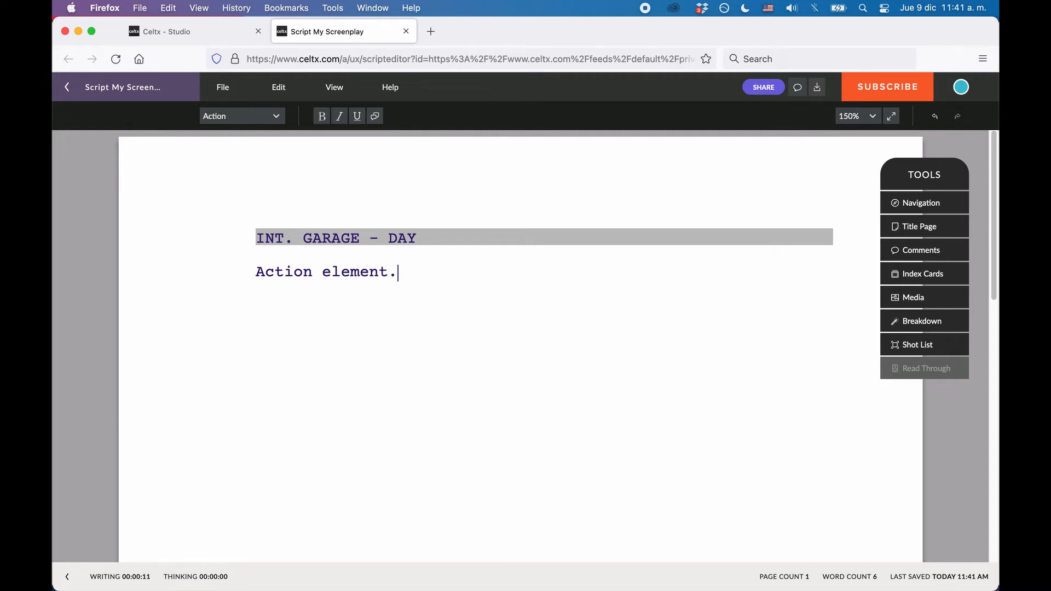
{"action": "type", "text": "."}
{"action": "key", "text": "Tab"}
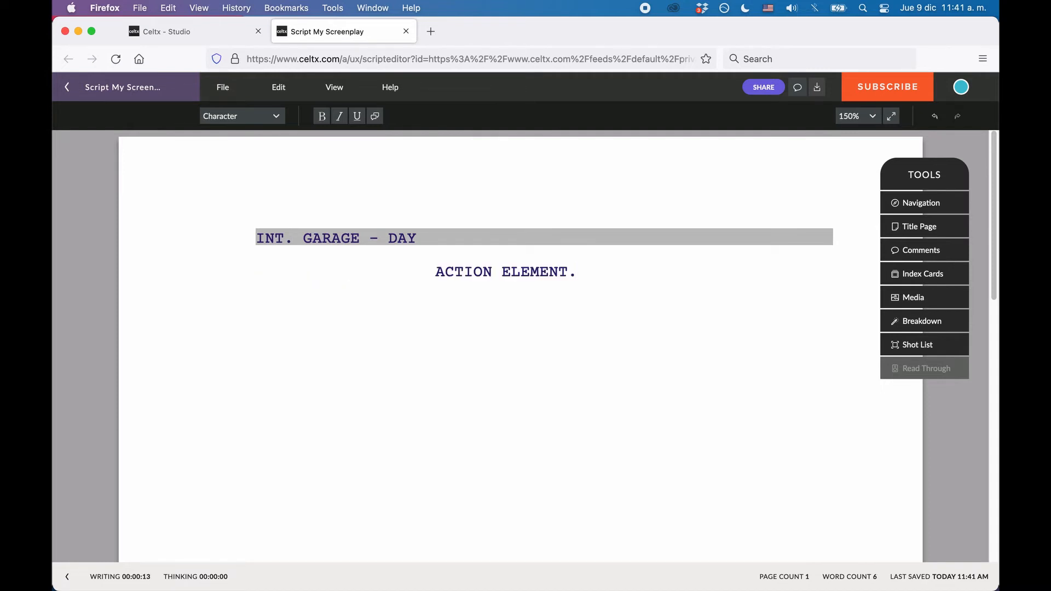
{"action": "key", "text": "super+z"}
Step: Add the character cue "CHARACTER" below the action line, followed by the dialogue line "Dialogue."
{"action": "key", "text": "Return"}
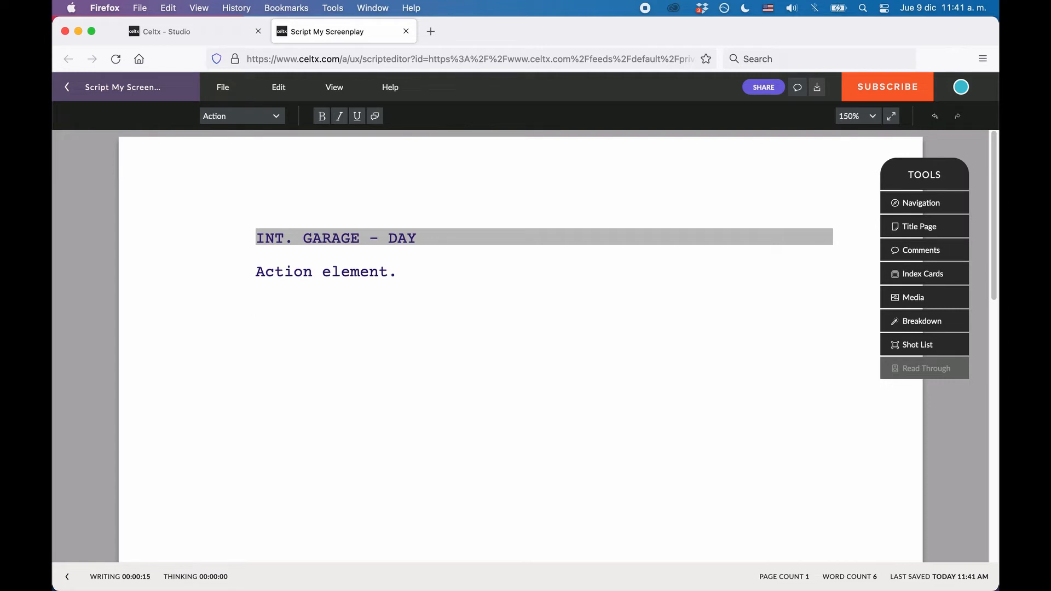
{"action": "key", "text": "Tab"}
{"action": "type", "text": "CHARACTER"}
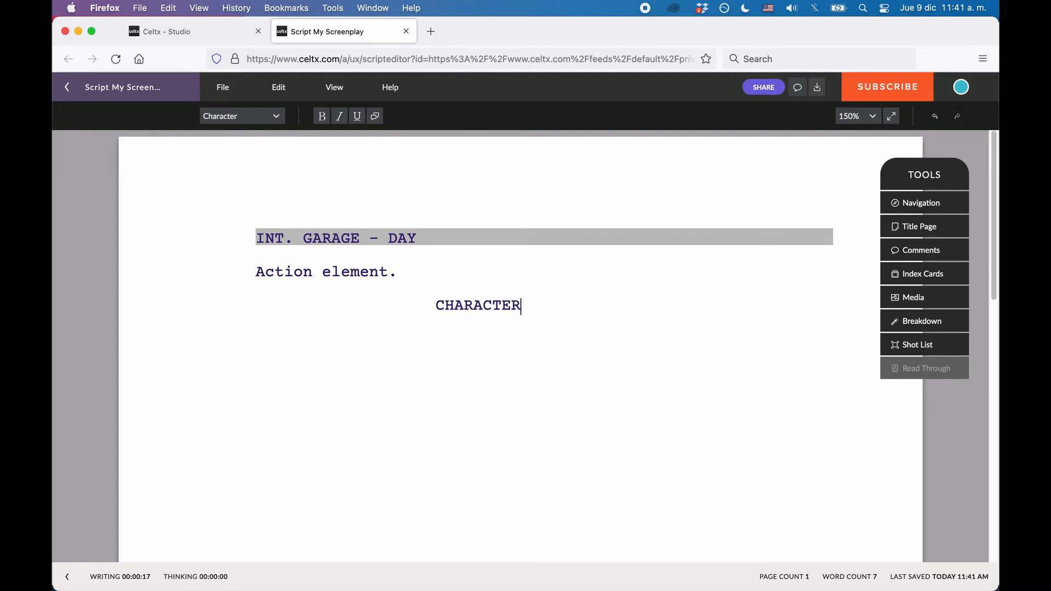
{"action": "key", "text": "Return"}
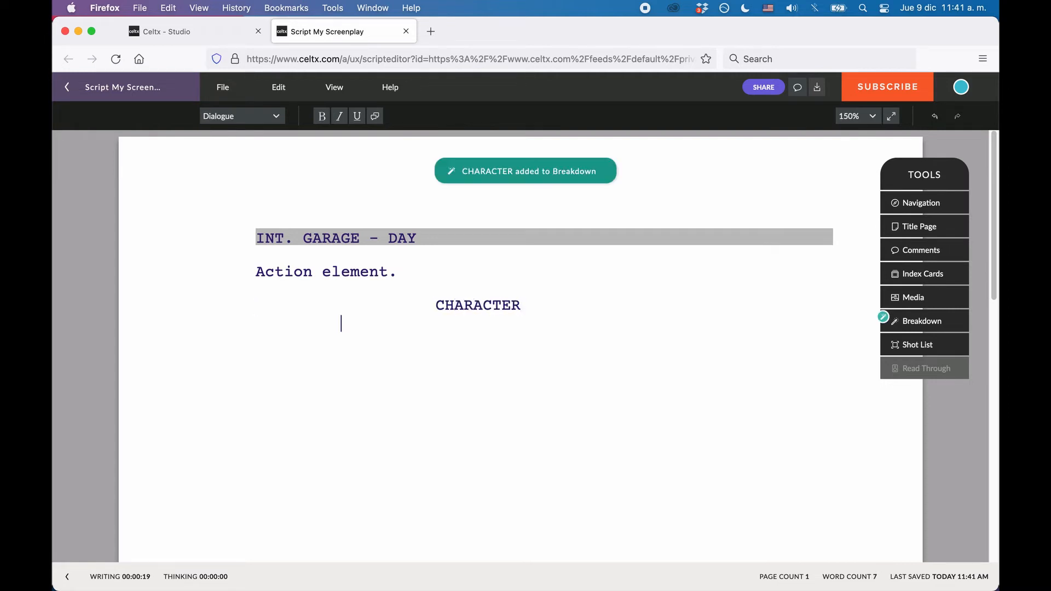
{"action": "type", "text": "Dialogue."}
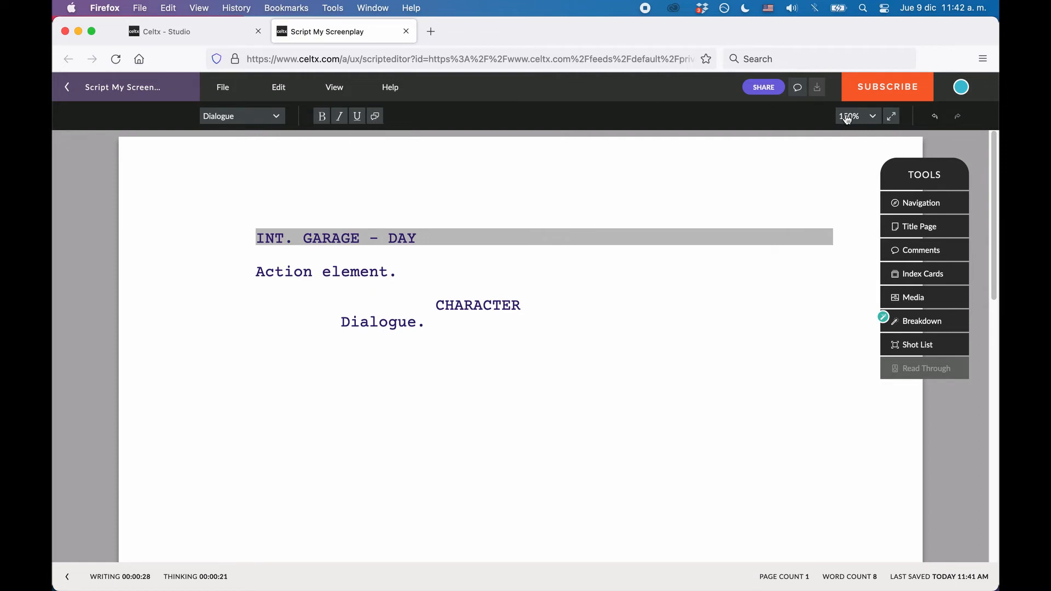
Step: Set the page zoom to 125% and briefly view the script in full screen
{"action": "left_click", "coordinate": [873, 117]}
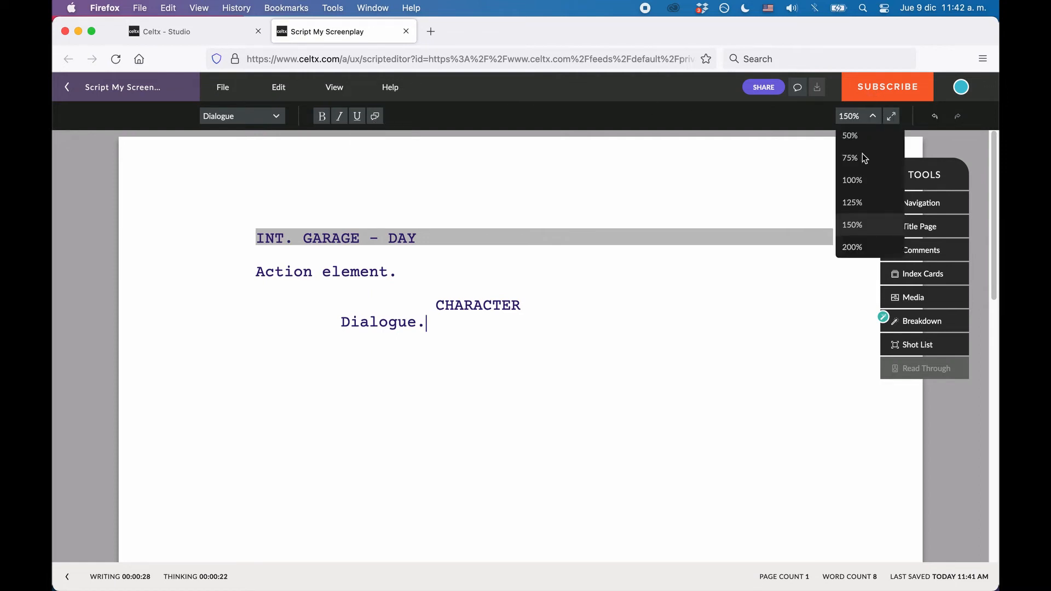
{"action": "left_click", "coordinate": [852, 246]}
{"action": "left_click", "coordinate": [874, 117]}
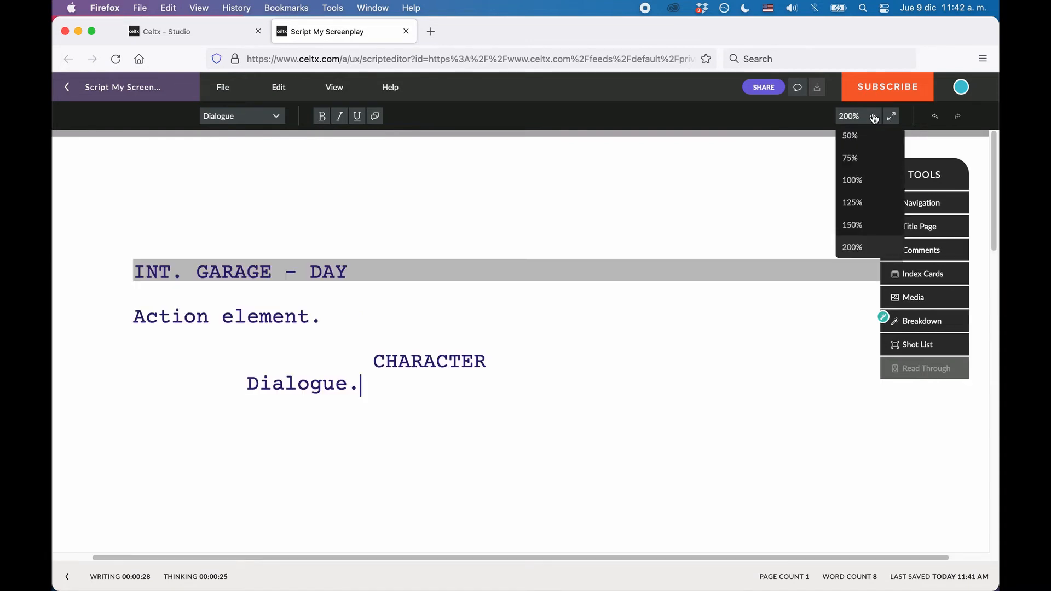
{"action": "left_click", "coordinate": [867, 202]}
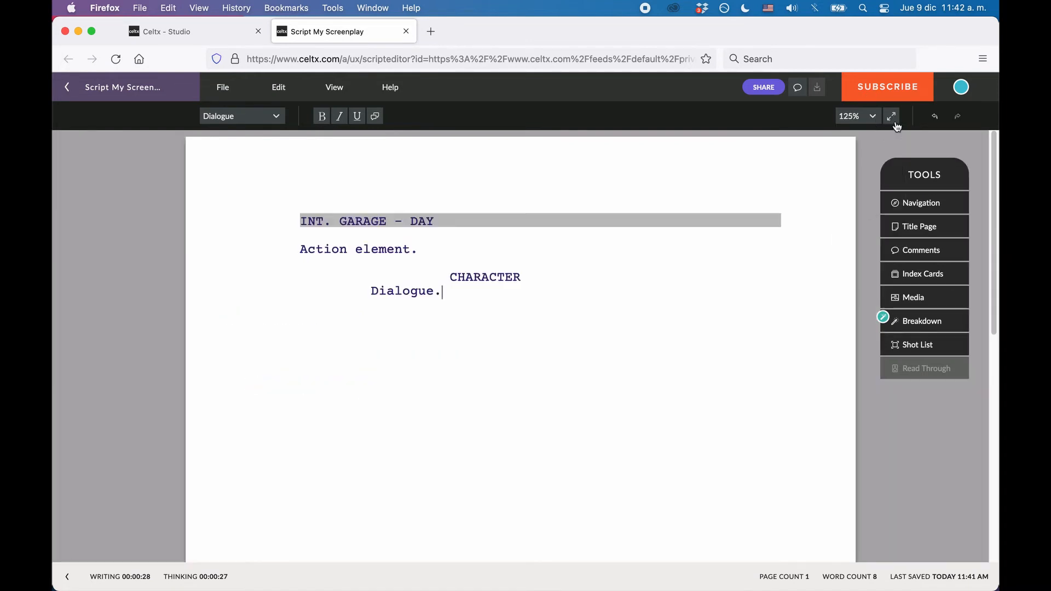
{"action": "left_click", "coordinate": [890, 116]}
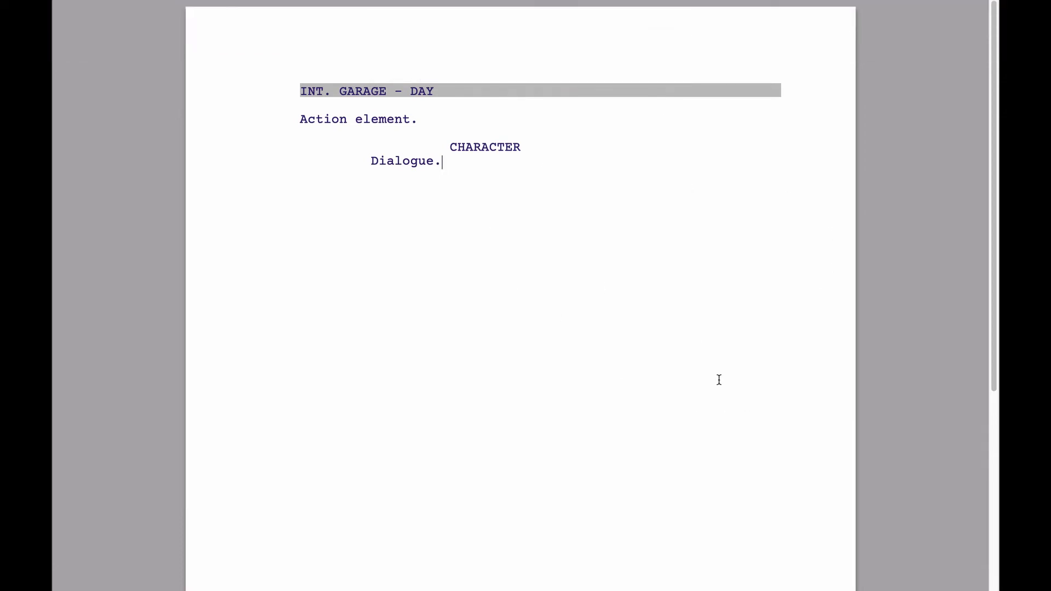
{"action": "key", "text": "Escape"}
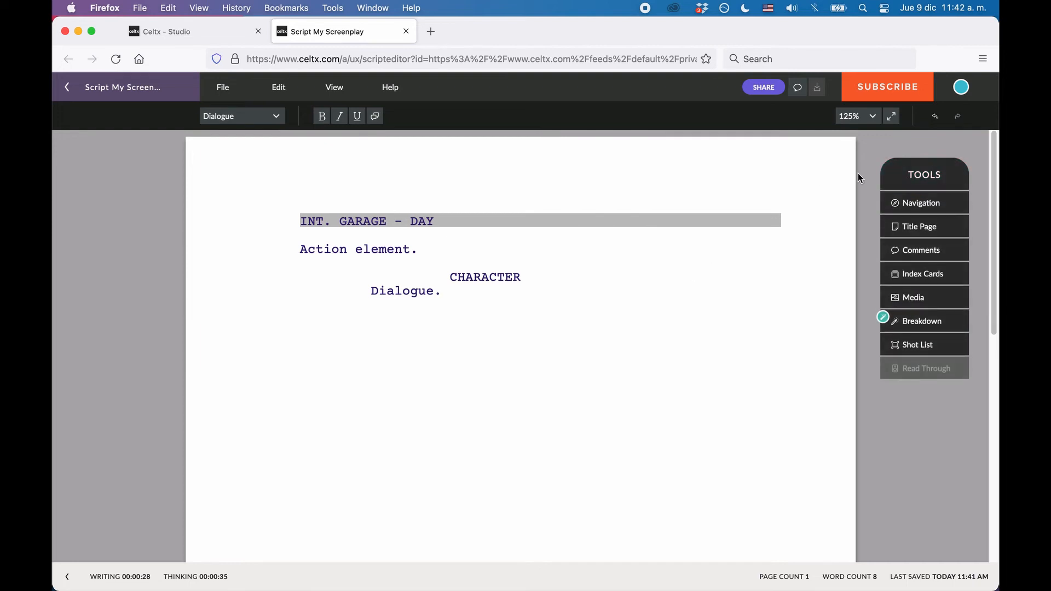
Step: Undo the last edits to the dialogue line and redo them
{"action": "left_click", "coordinate": [936, 119]}
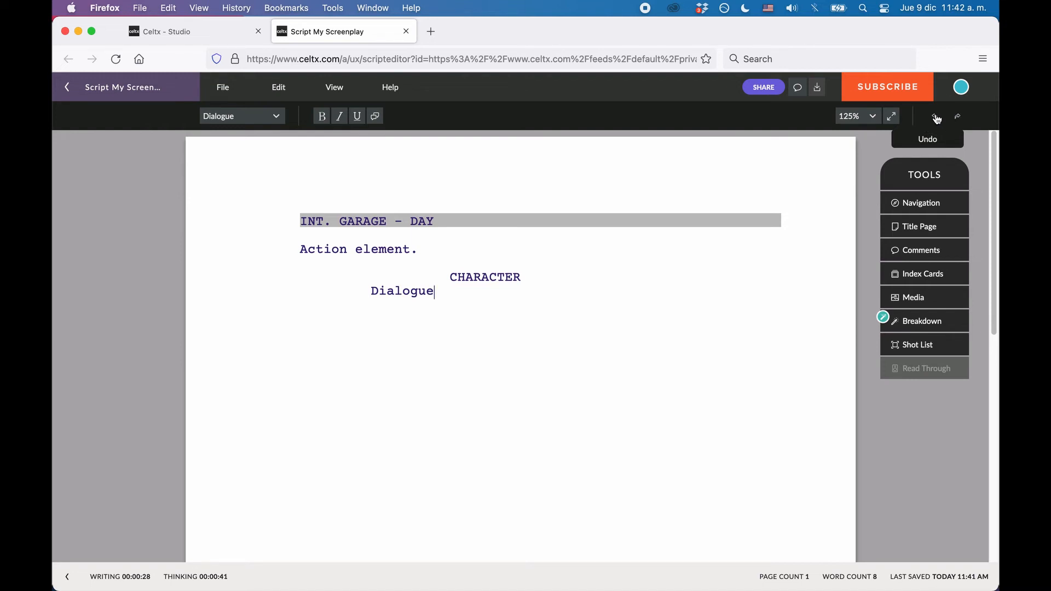
{"action": "left_click", "coordinate": [936, 119]}
{"action": "left_click", "coordinate": [957, 117]}
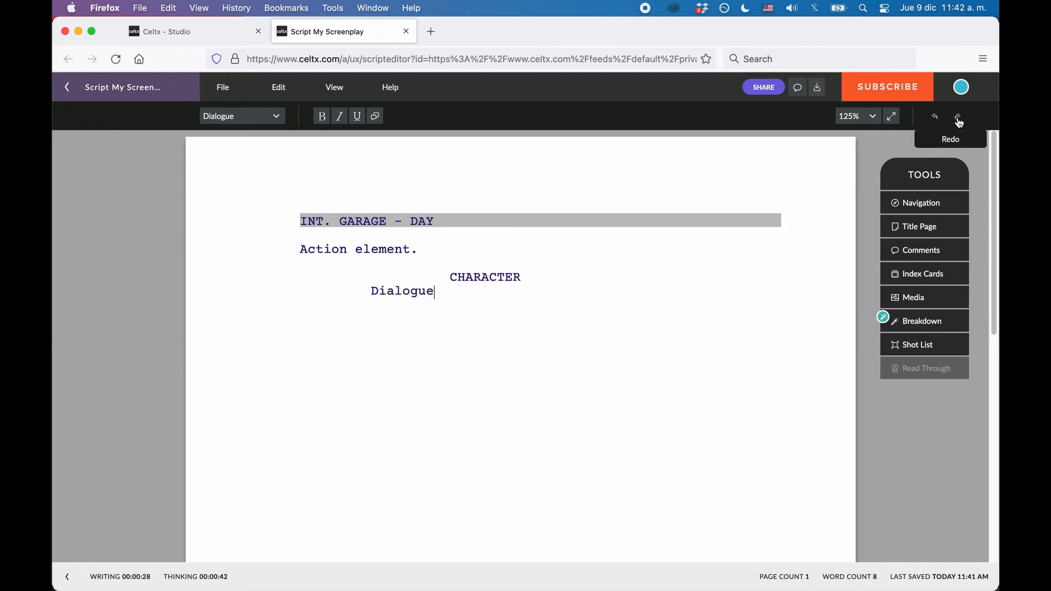
{"action": "left_click", "coordinate": [958, 120]}
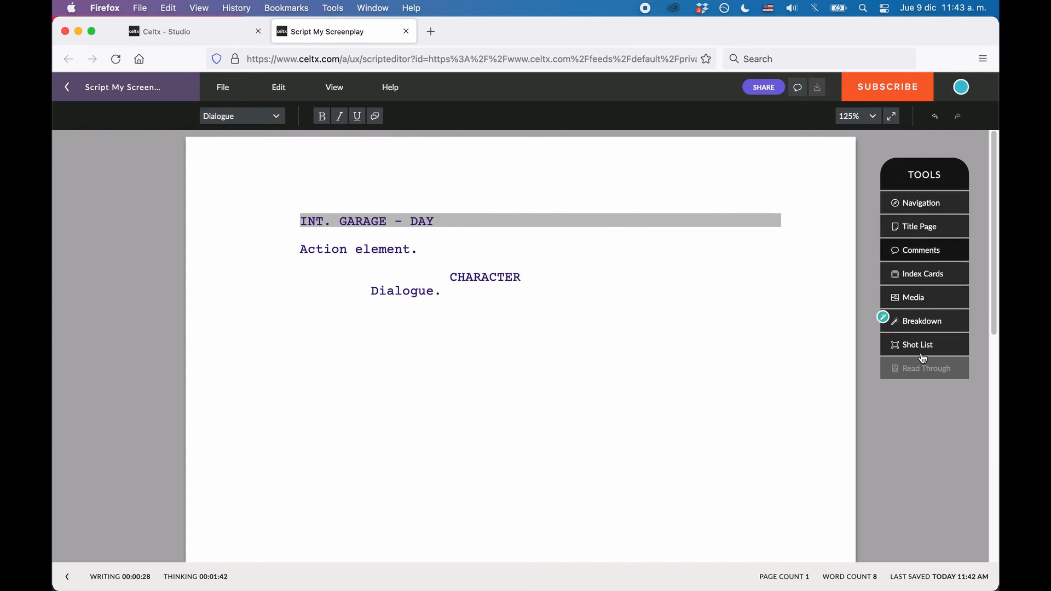
Step: Examine the script's scene navigation list and its default title page layout
{"action": "left_click", "coordinate": [931, 207]}
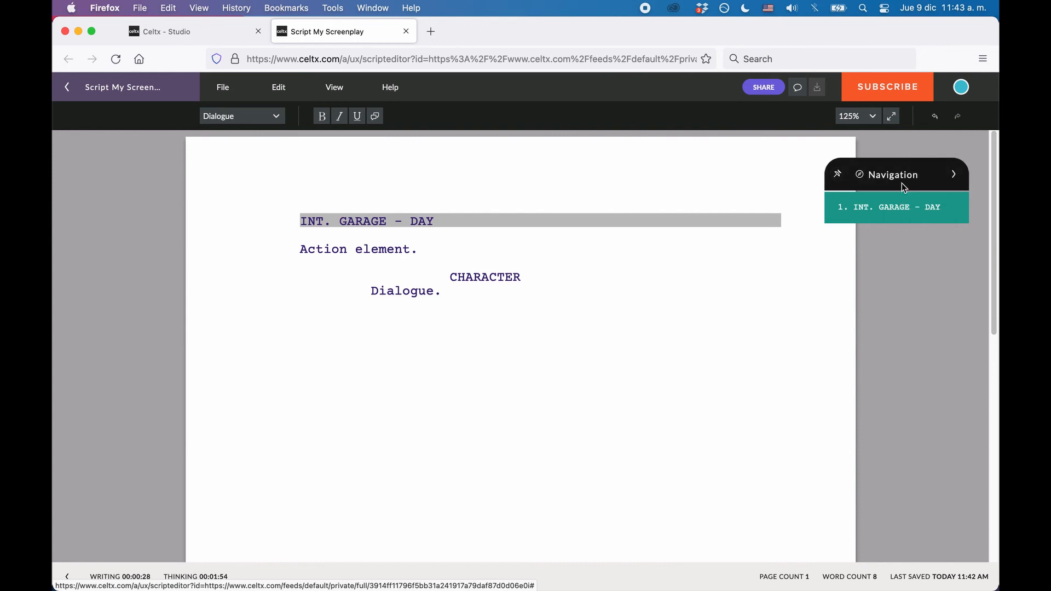
{"action": "left_click", "coordinate": [954, 176]}
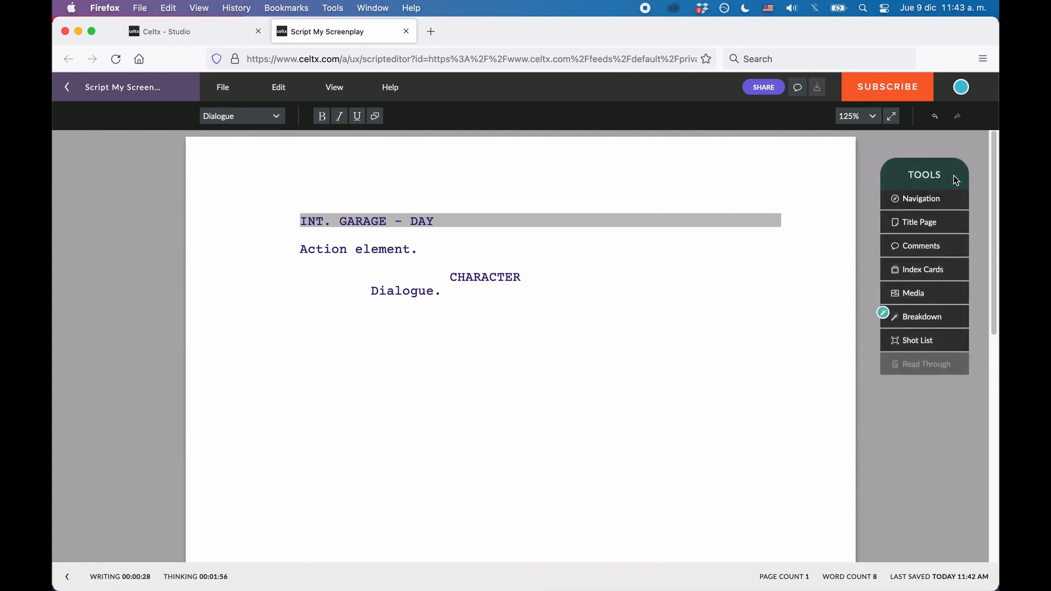
{"action": "left_click", "coordinate": [926, 235]}
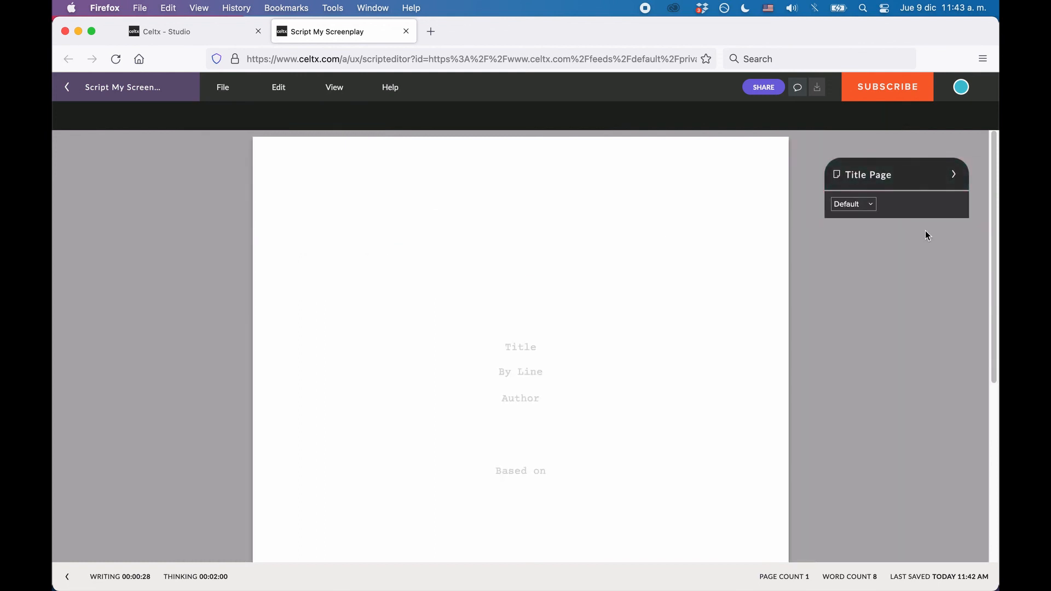
{"action": "left_click", "coordinate": [955, 178]}
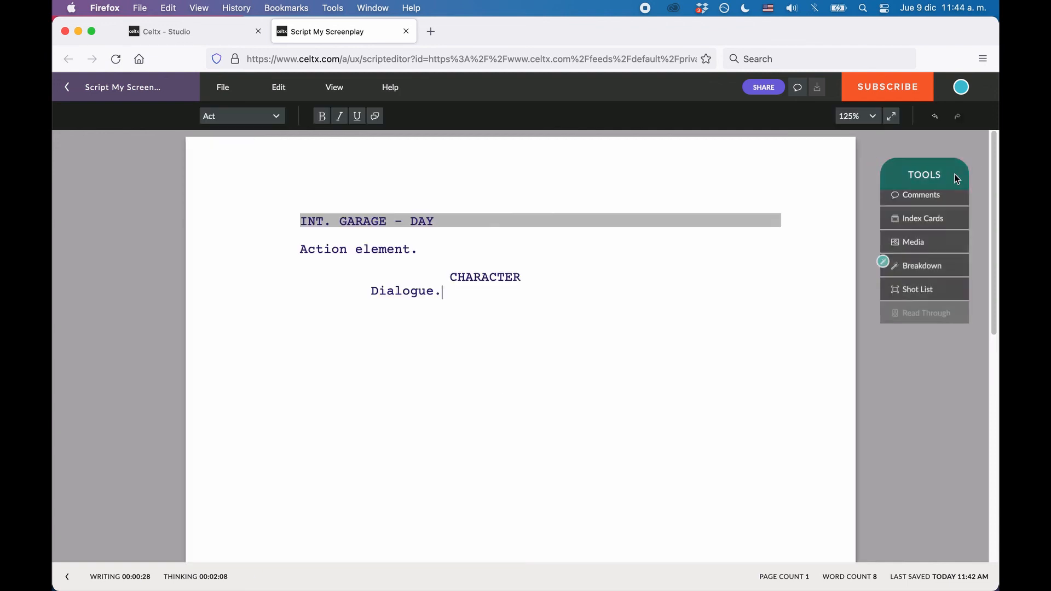